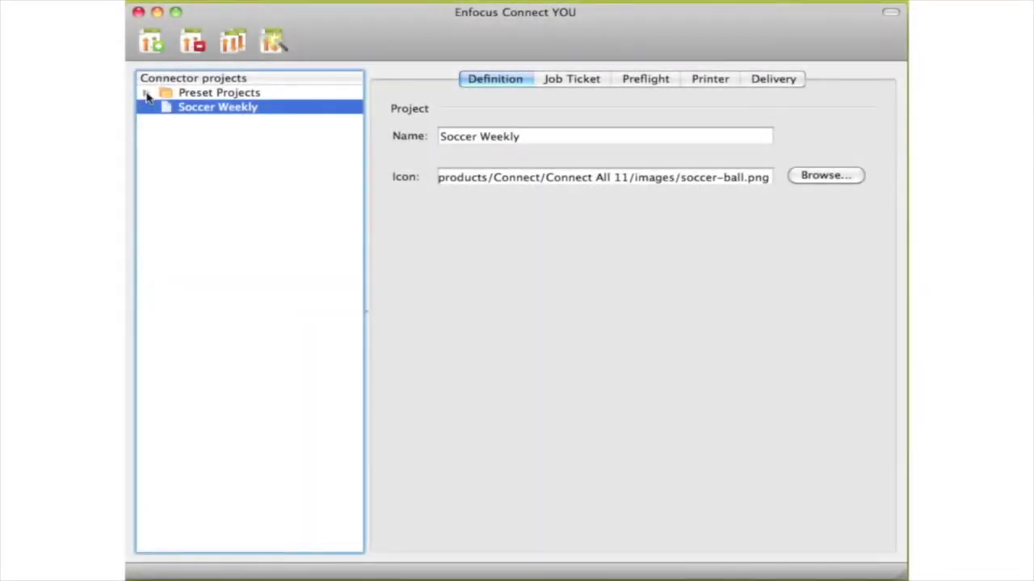
- Expand the Preset Projects group and bring up the list's New Project/New Group/Import options
{"action": "left_click", "coordinate": [145, 93]}
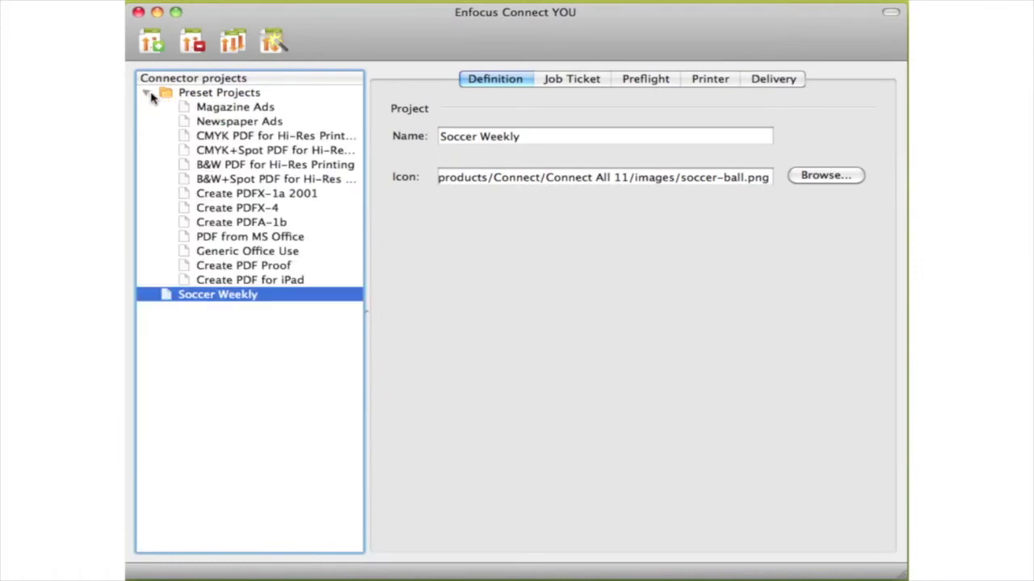
{"action": "right_click", "coordinate": [243, 331]}
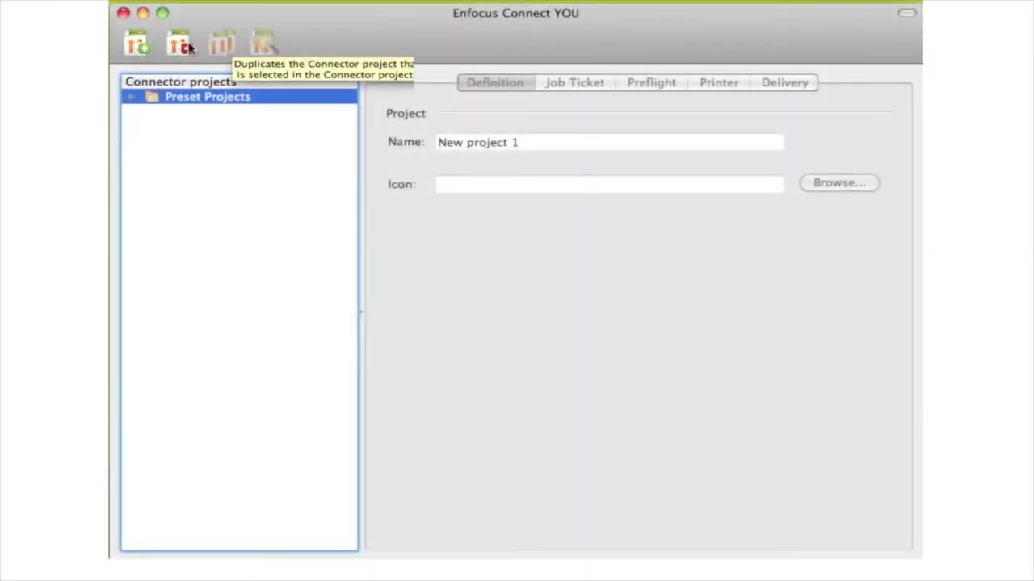
- Add a new project, rename it 'Soccer Weekly' and use soccer-ball.png as its icon
{"action": "right_click", "coordinate": [203, 152]}
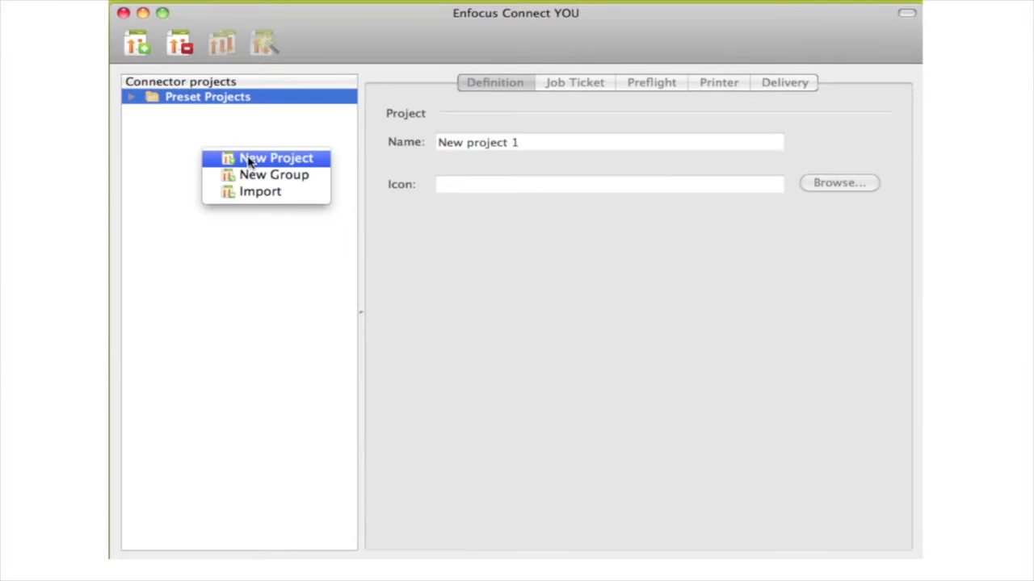
{"action": "left_click", "coordinate": [252, 158]}
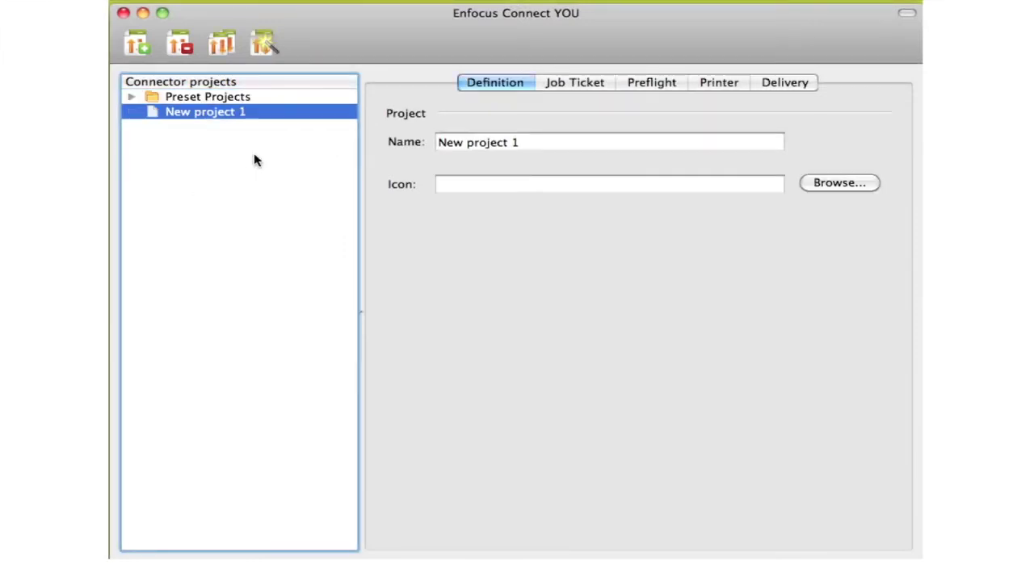
{"action": "left_click_drag", "start_coordinate": [535, 142], "coordinate": [339, 143]}
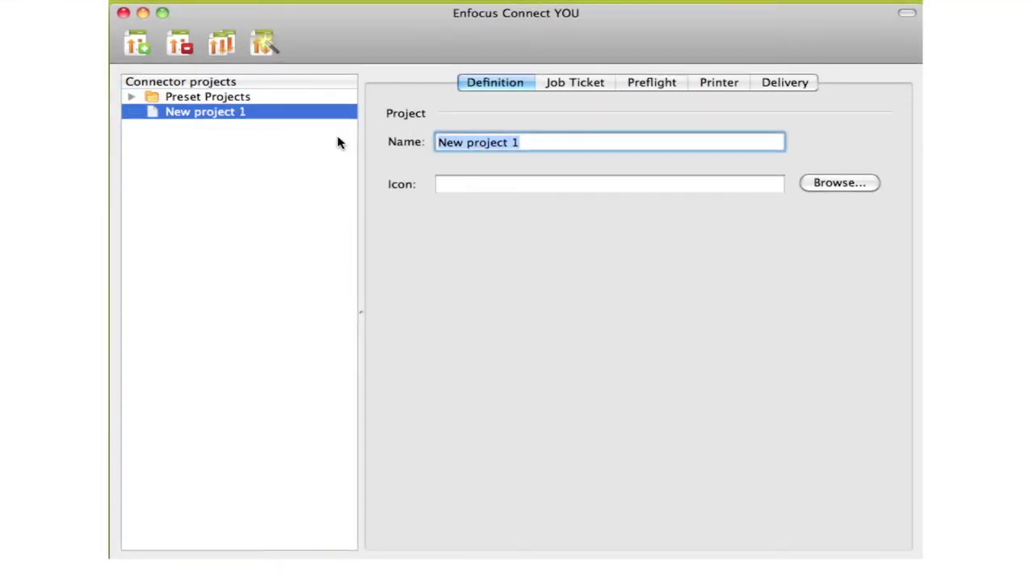
{"action": "type", "text": "Socc"}
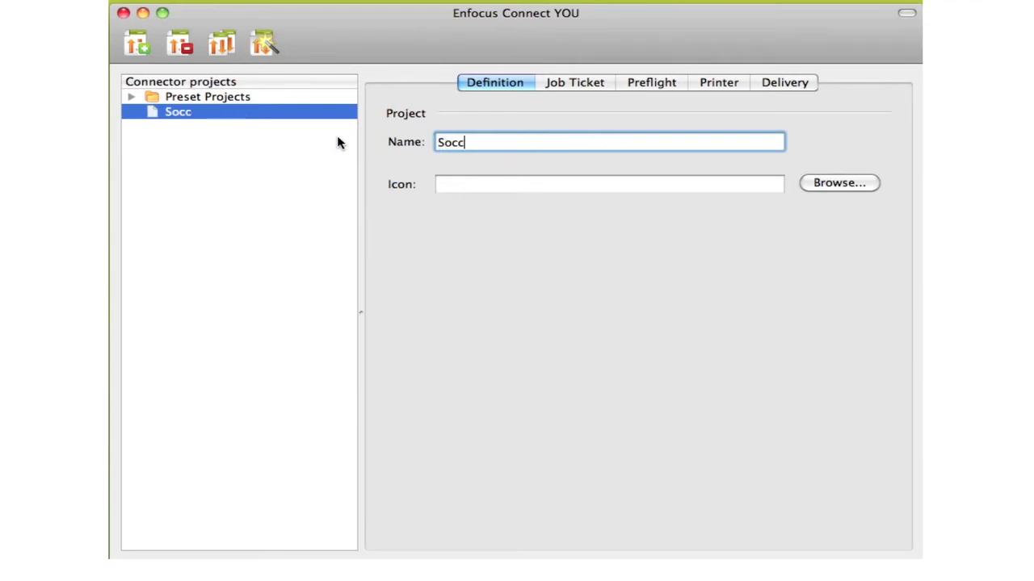
{"action": "type", "text": "er Weekly"}
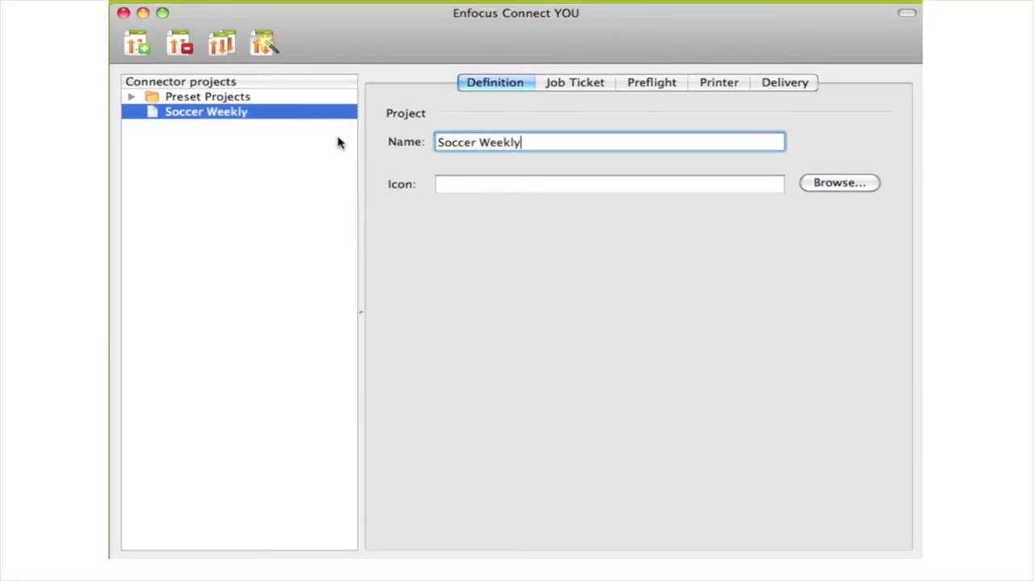
{"action": "left_click", "coordinate": [843, 185]}
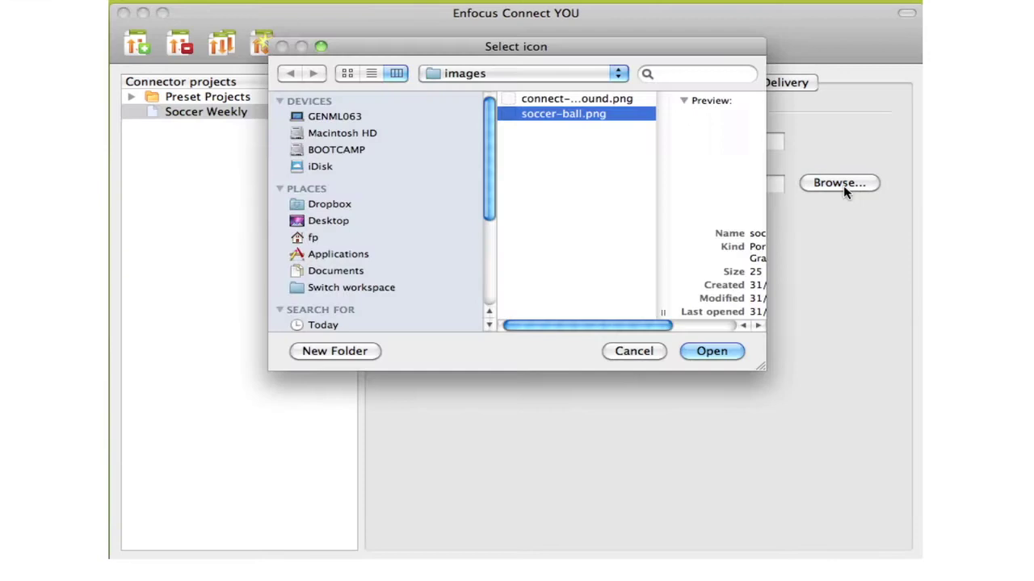
{"action": "left_click", "coordinate": [732, 353]}
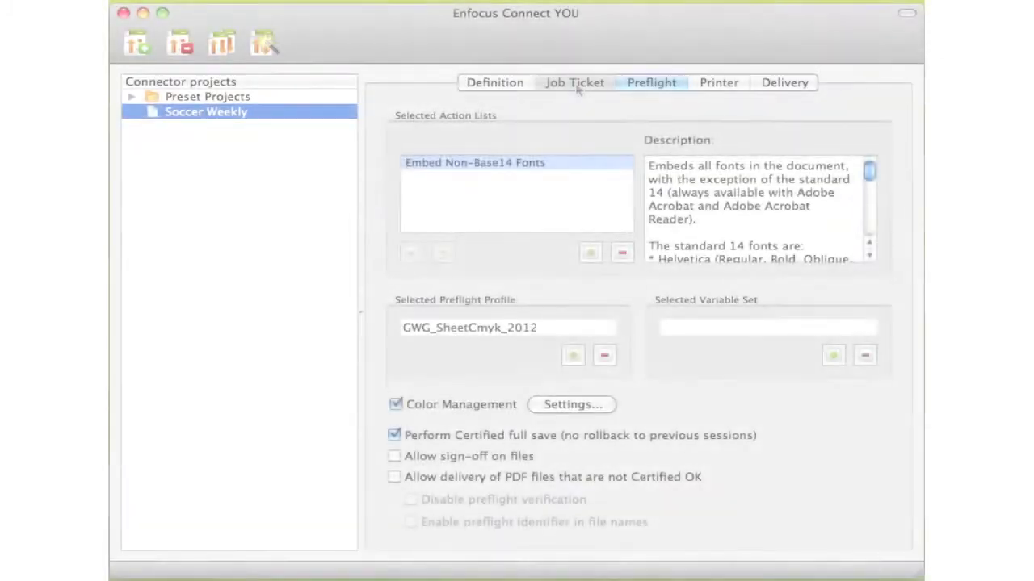
- Enable job tickets with the Metadata for connector users group, keeping XML format
{"action": "left_click", "coordinate": [575, 84]}
{"action": "left_click", "coordinate": [392, 113]}
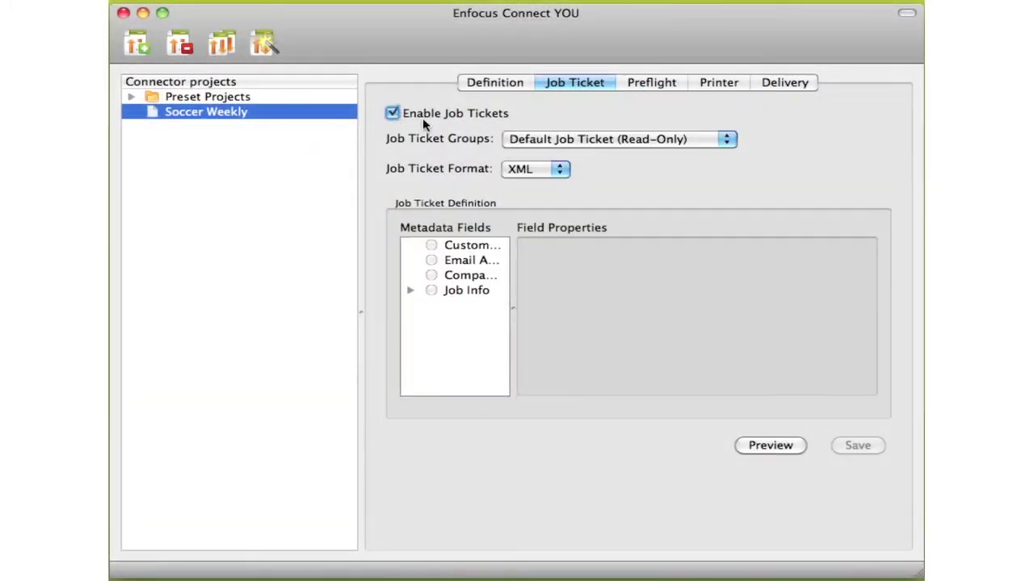
{"action": "left_click", "coordinate": [626, 140]}
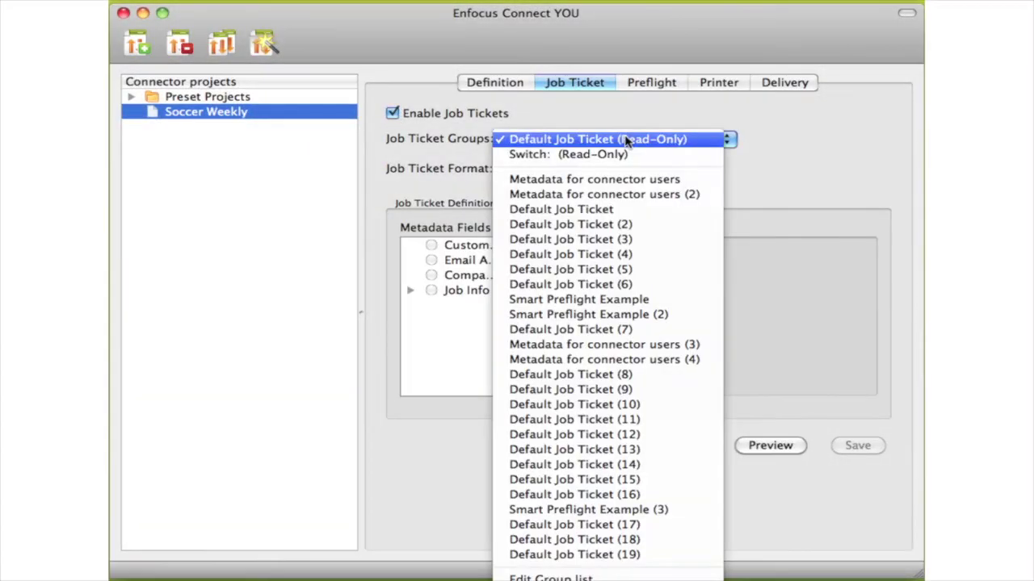
{"action": "left_click", "coordinate": [623, 181]}
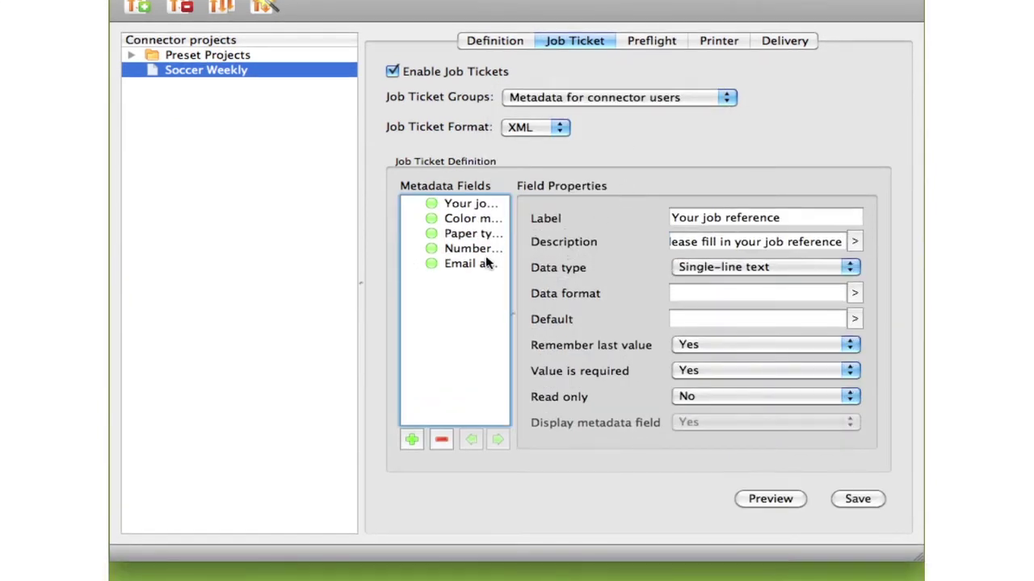
{"action": "left_click", "coordinate": [476, 207]}
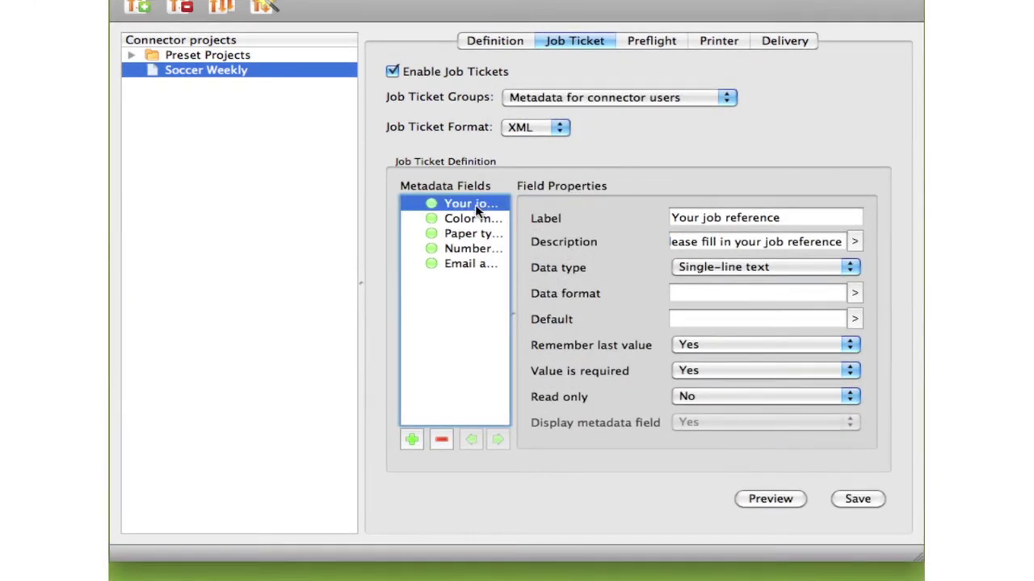
{"action": "left_click", "coordinate": [521, 128]}
{"action": "left_click", "coordinate": [554, 127]}
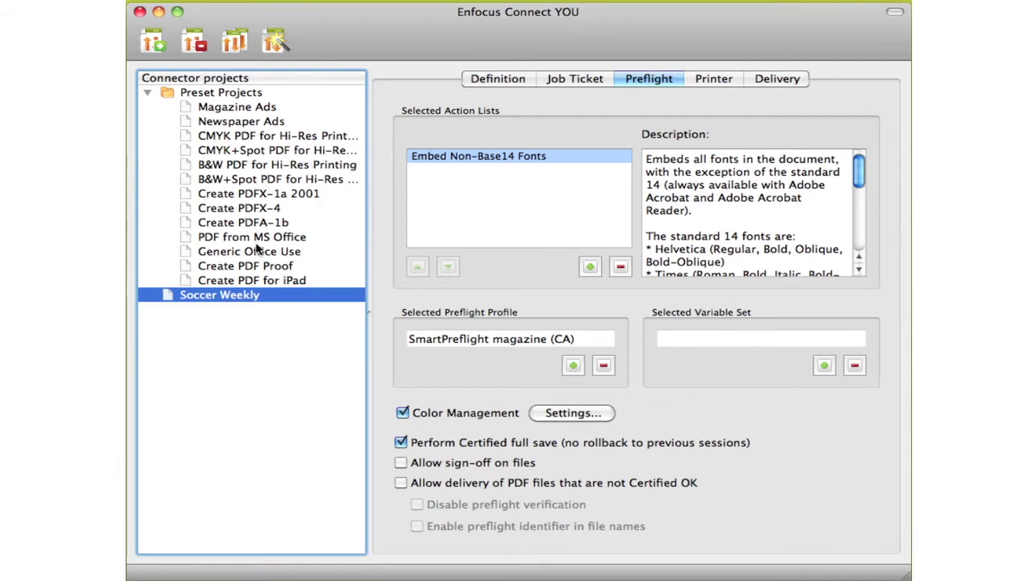
- Add the SmartPreflight magazine 3 (CA) variable set from Local > Tests; leave colour management unchanged
{"action": "left_click", "coordinate": [824, 365]}
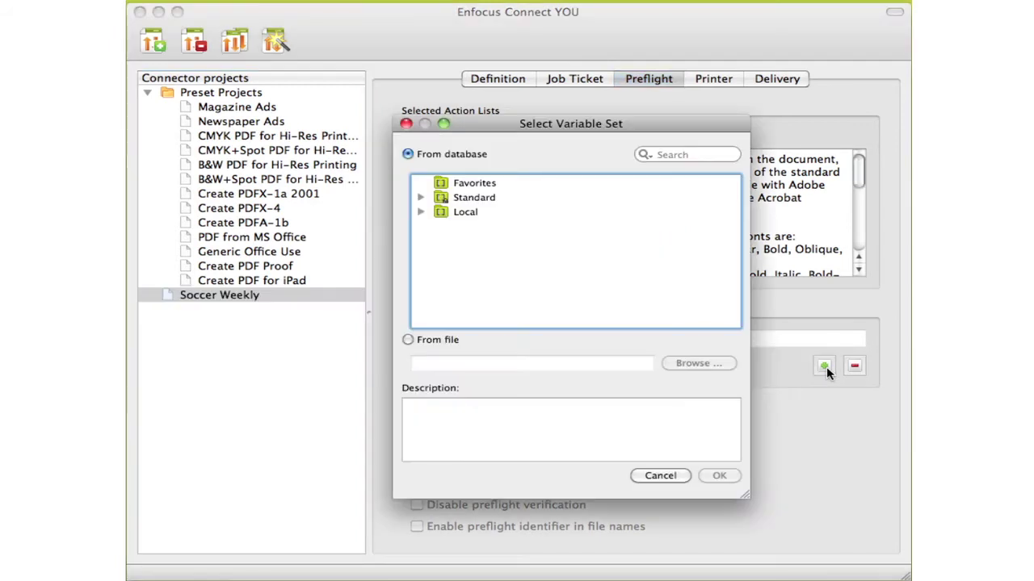
{"action": "left_click", "coordinate": [420, 212]}
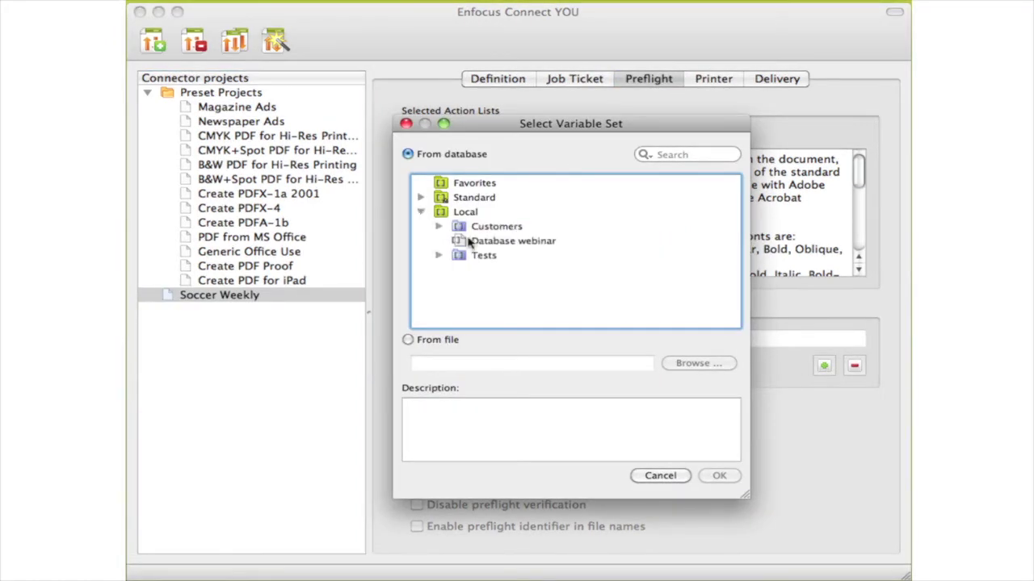
{"action": "left_click", "coordinate": [437, 257]}
{"action": "scroll", "coordinate": [568, 274], "scroll_direction": "down", "scroll_amount": 10}
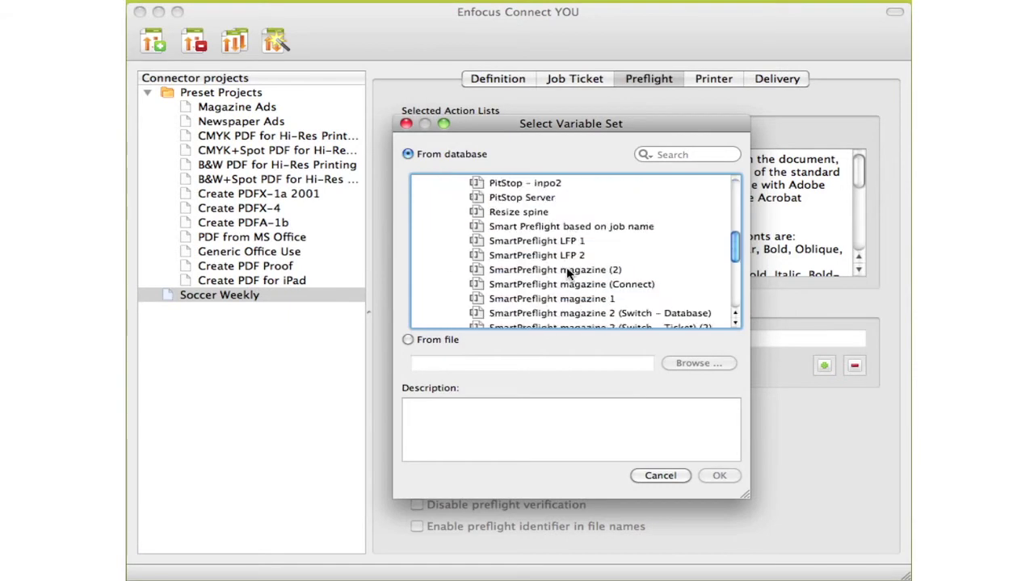
{"action": "left_click", "coordinate": [567, 314]}
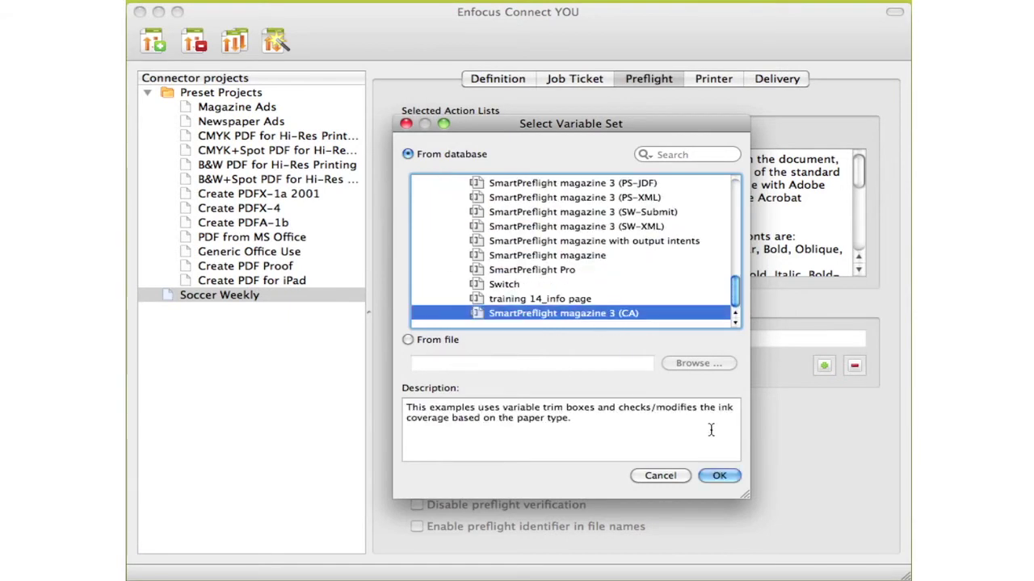
{"action": "left_click", "coordinate": [718, 475]}
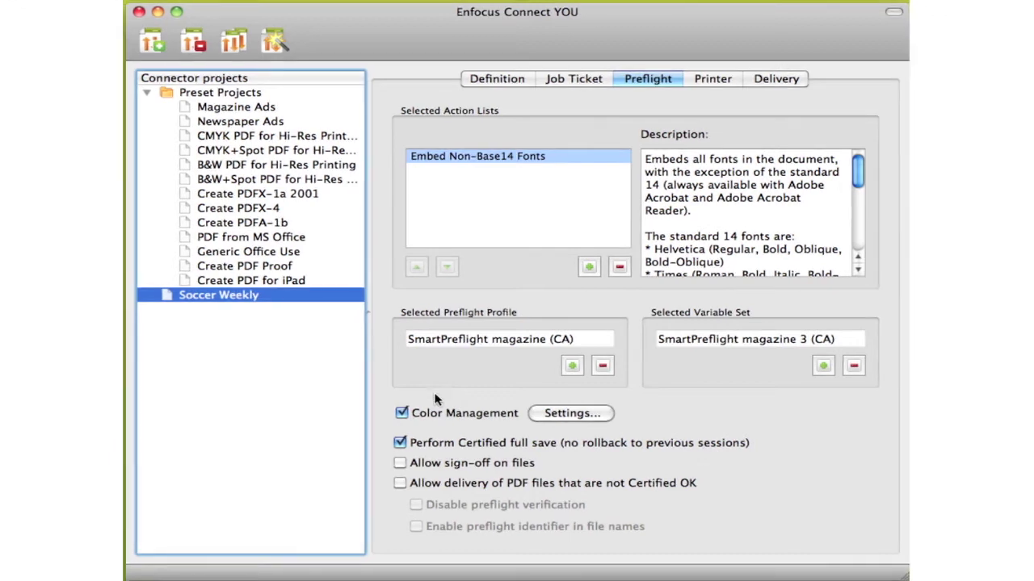
{"action": "left_click", "coordinate": [573, 413]}
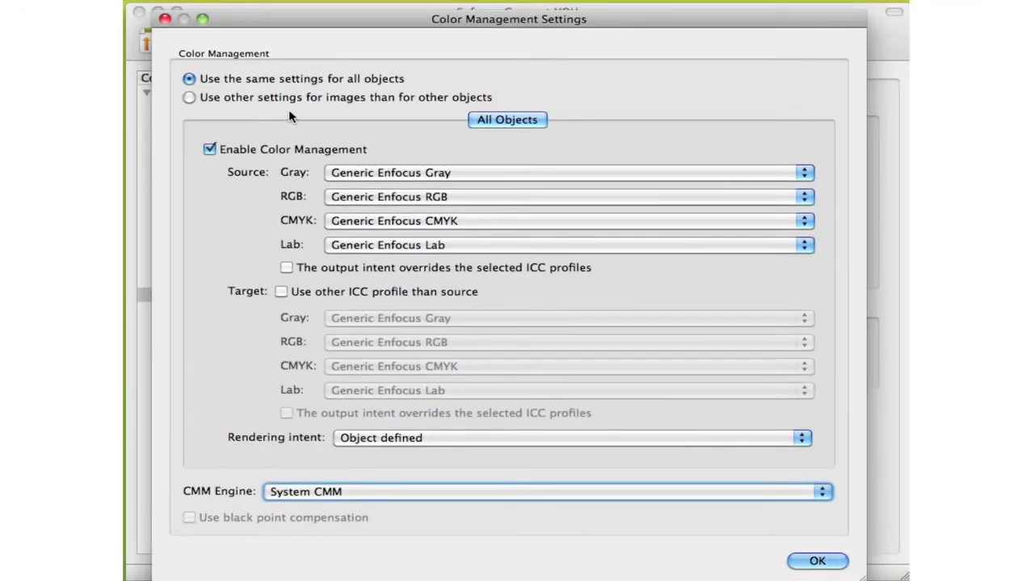
{"action": "left_click", "coordinate": [815, 560]}
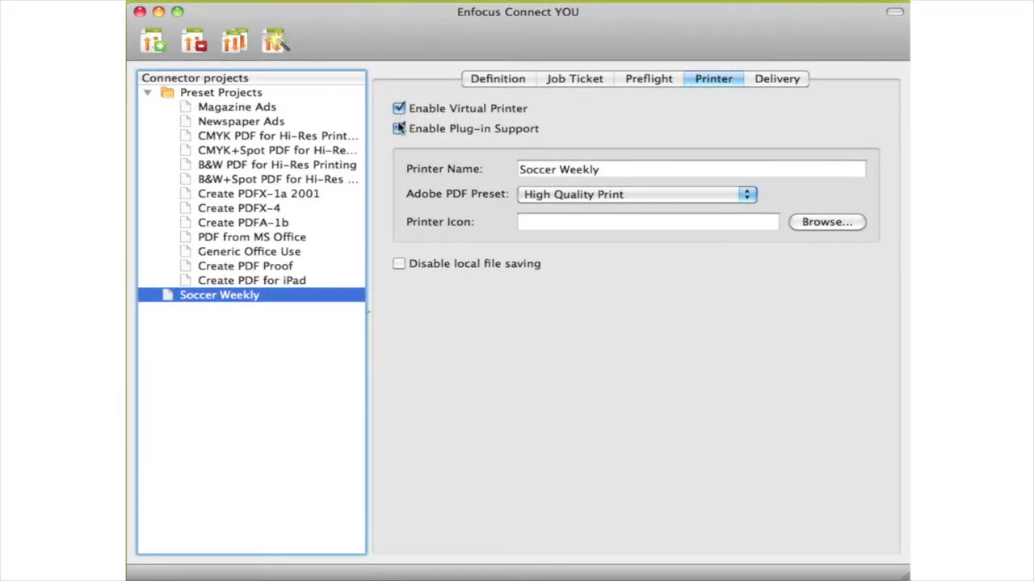
- Enable plug-in support, keep the High Quality Print preset and disable local file saving
{"action": "left_click", "coordinate": [400, 129]}
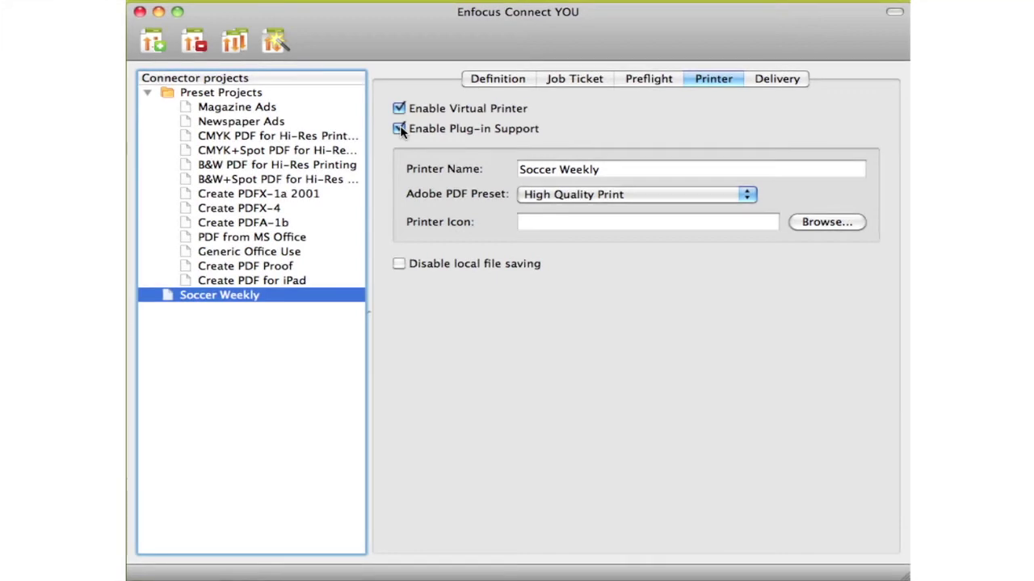
{"action": "left_click", "coordinate": [580, 195]}
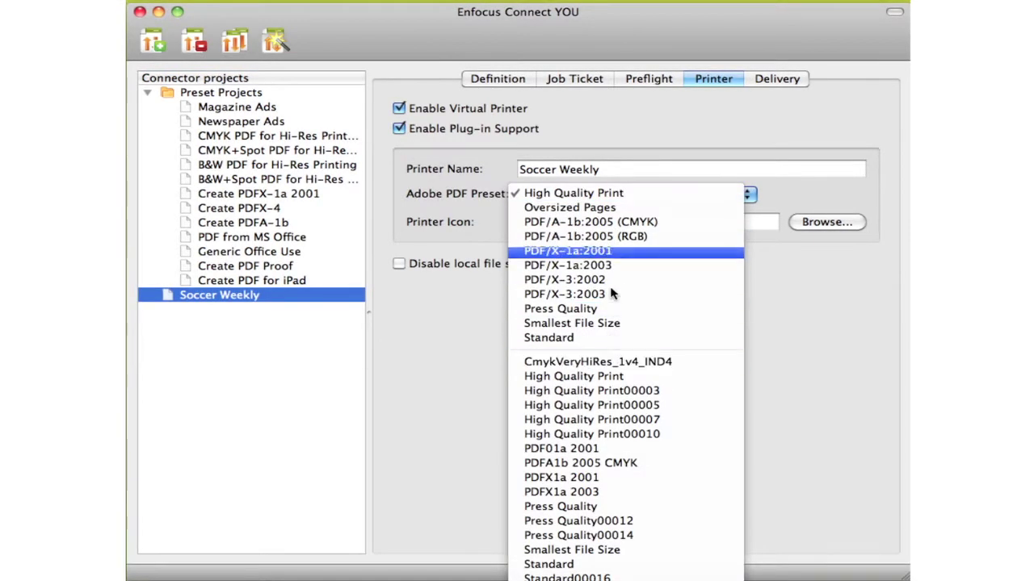
{"action": "left_click", "coordinate": [610, 194]}
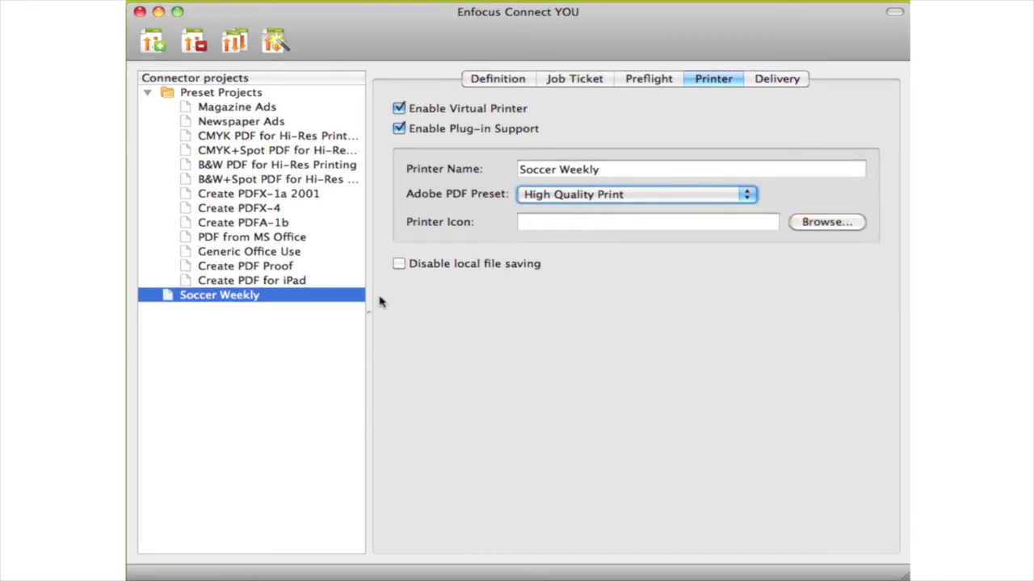
{"action": "left_click", "coordinate": [399, 264]}
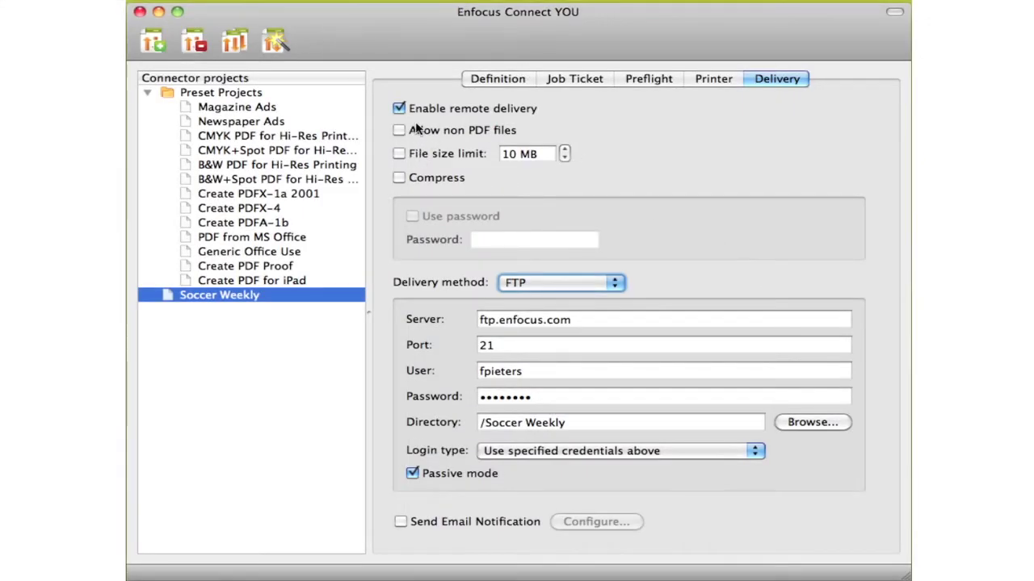
- Allow non-PDF files and set the file size limit to 2 MB
{"action": "left_click", "coordinate": [404, 130]}
{"action": "left_click", "coordinate": [398, 153]}
{"action": "left_click", "coordinate": [565, 158]}
{"action": "left_click", "coordinate": [564, 158]}
{"action": "left_click", "coordinate": [565, 158]}
{"action": "left_click", "coordinate": [565, 158]}
{"action": "left_click", "coordinate": [565, 159]}
{"action": "left_click", "coordinate": [565, 158]}
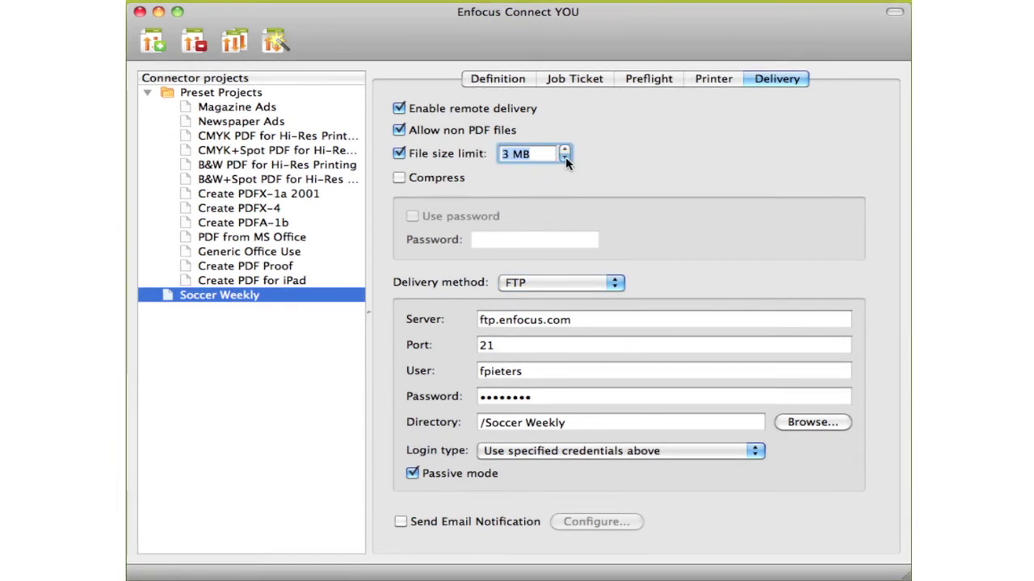
{"action": "left_click", "coordinate": [564, 158]}
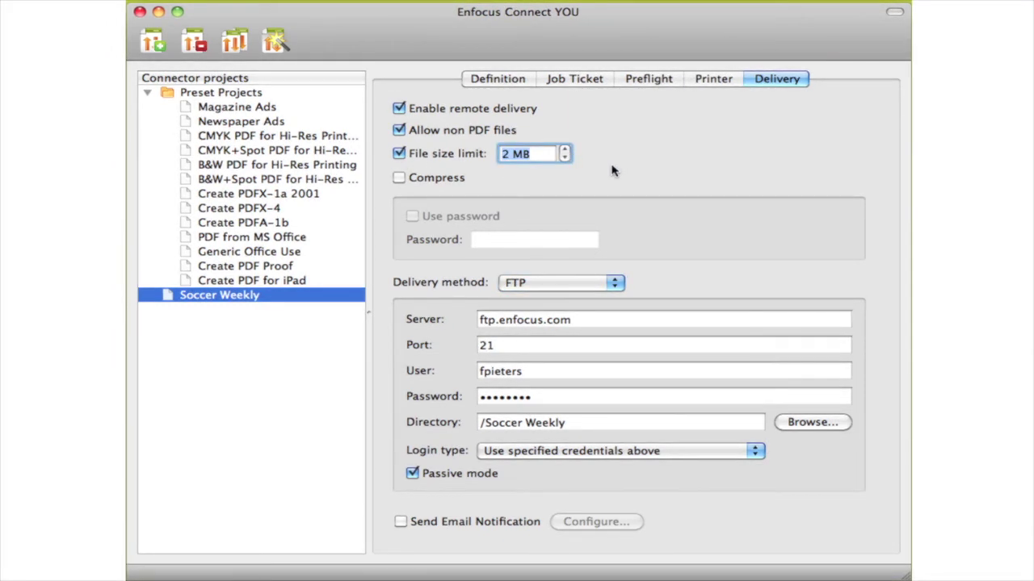
- Try the SFTP and HTTP delivery methods, then set delivery back to FTP
{"action": "left_click", "coordinate": [557, 282]}
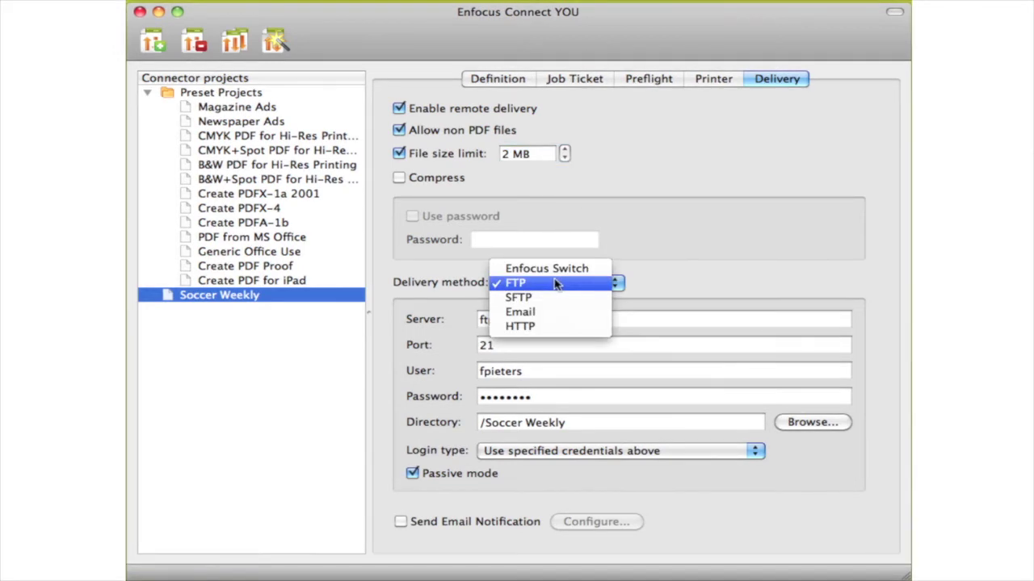
{"action": "left_click", "coordinate": [554, 297]}
{"action": "left_click", "coordinate": [549, 284]}
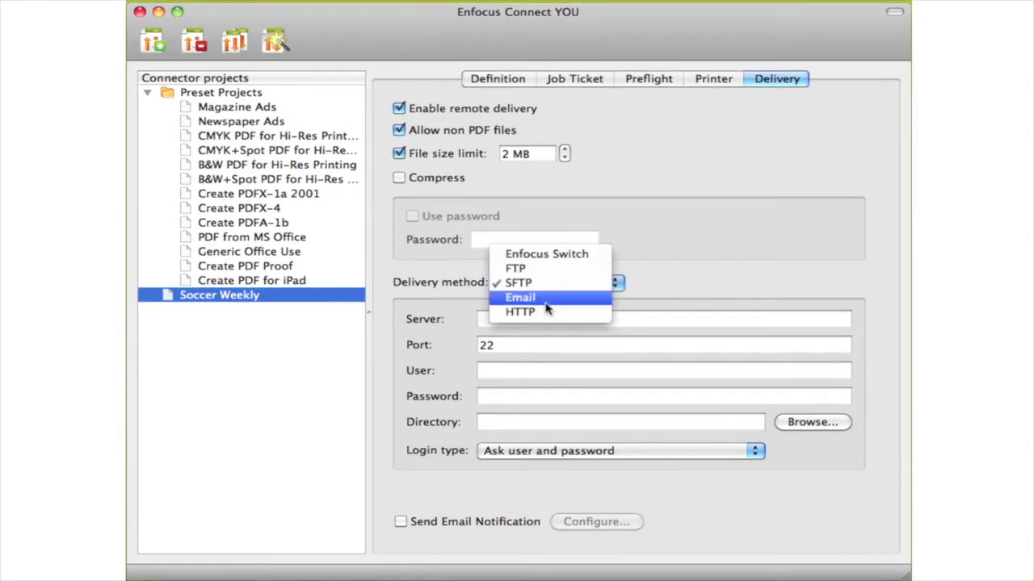
{"action": "left_click", "coordinate": [547, 313]}
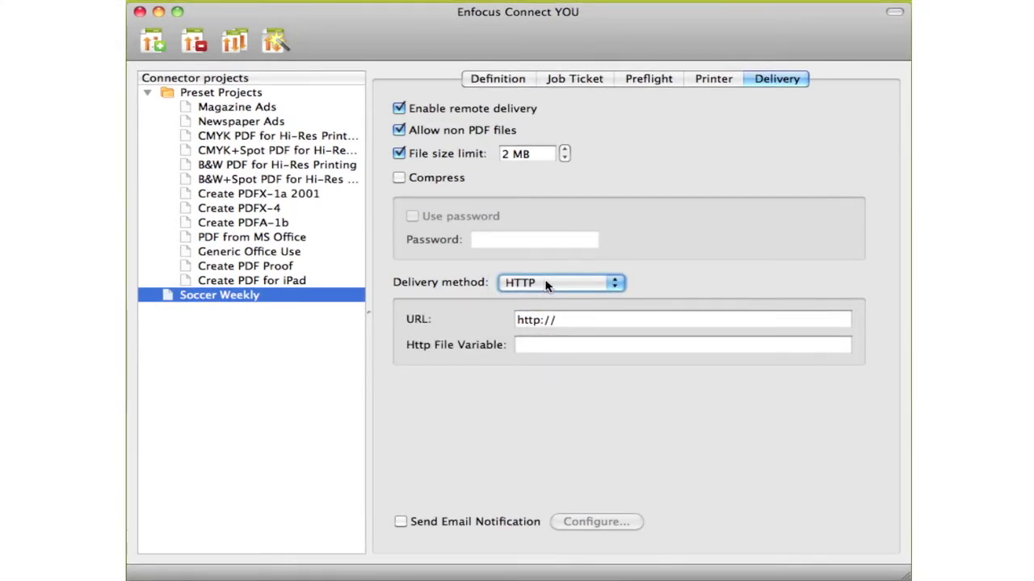
{"action": "left_click", "coordinate": [546, 284]}
{"action": "left_click", "coordinate": [572, 239]}
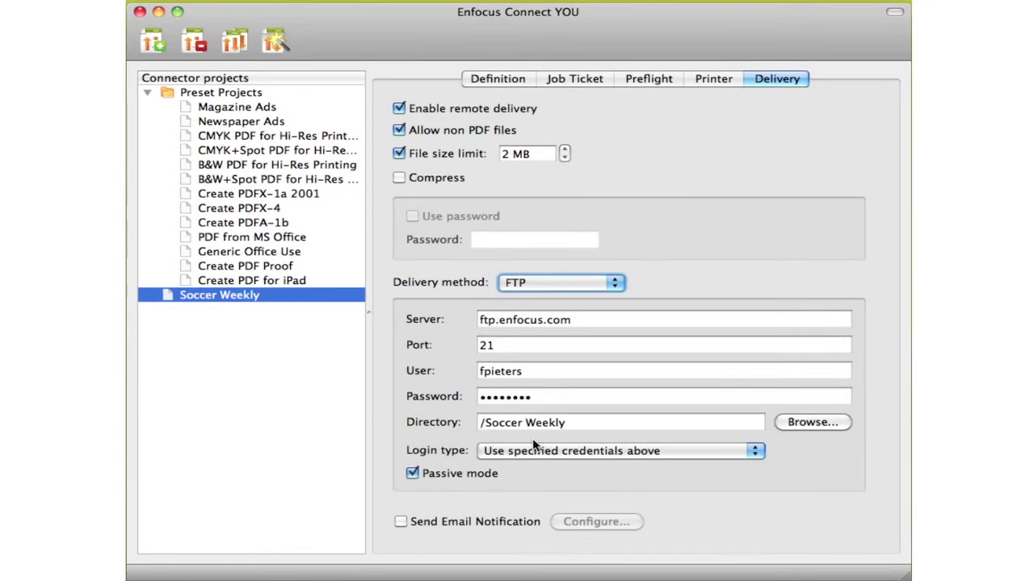
- Turn on email notification, preview the subject and body variables, then cancel the notification settings
{"action": "left_click", "coordinate": [399, 523]}
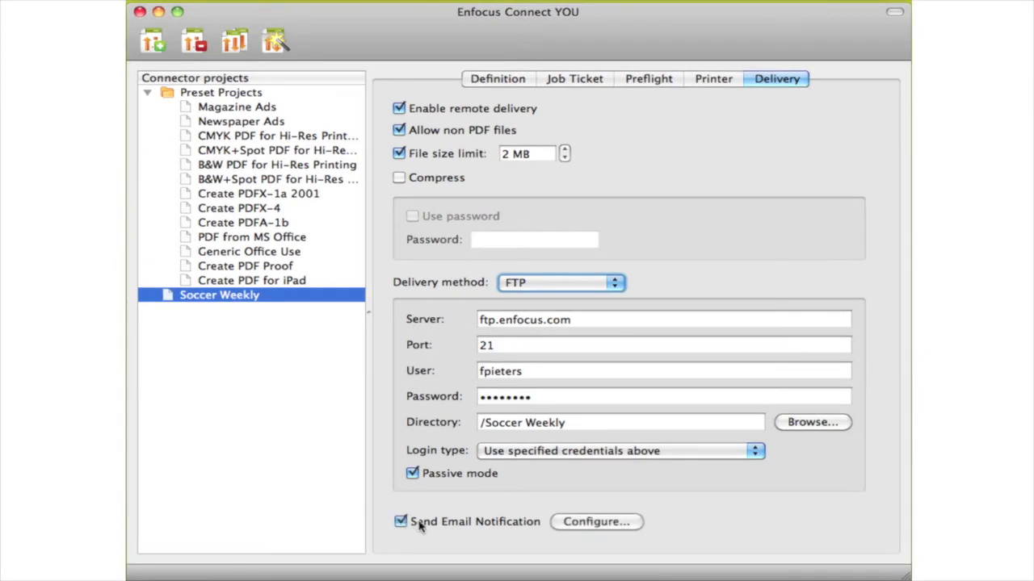
{"action": "left_click", "coordinate": [587, 525]}
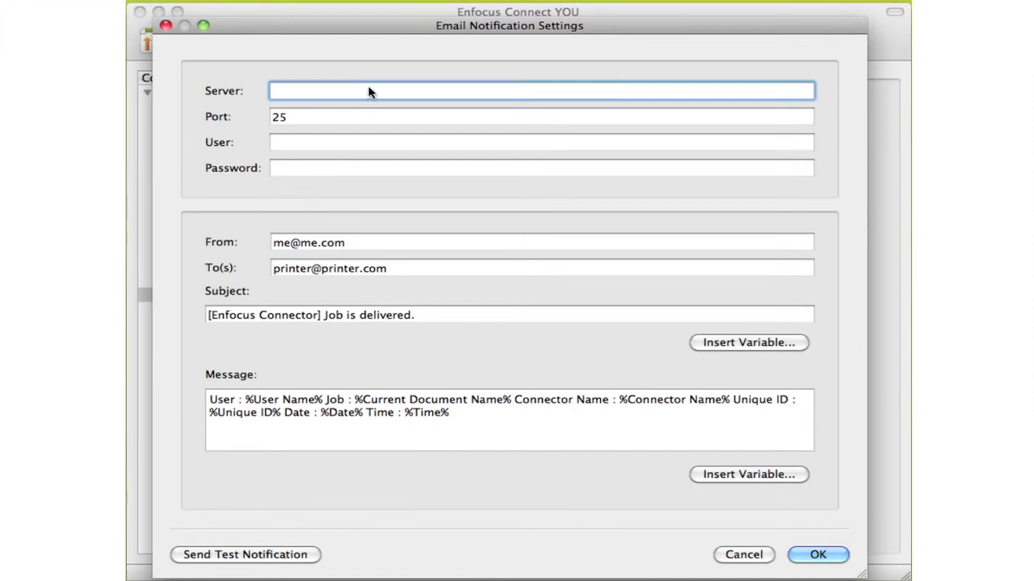
{"action": "left_click", "coordinate": [734, 344]}
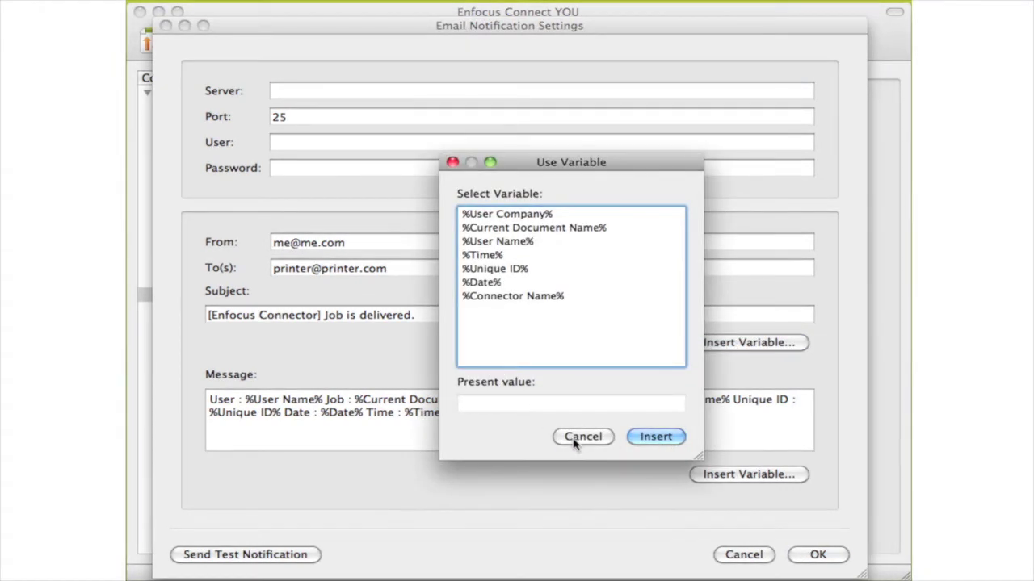
{"action": "left_click", "coordinate": [576, 438]}
{"action": "left_click", "coordinate": [726, 476]}
{"action": "left_click", "coordinate": [600, 441]}
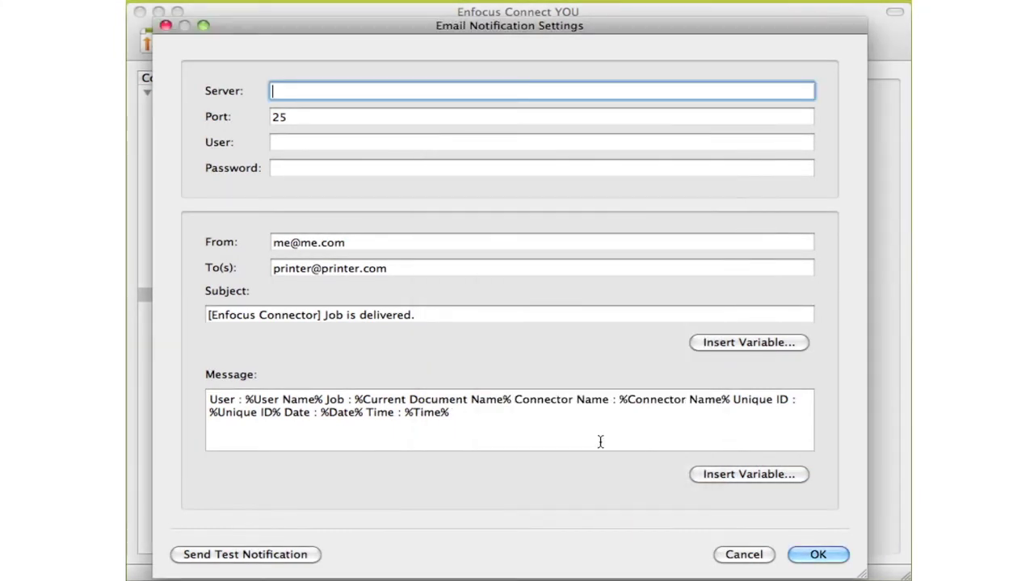
{"action": "left_click", "coordinate": [744, 555]}
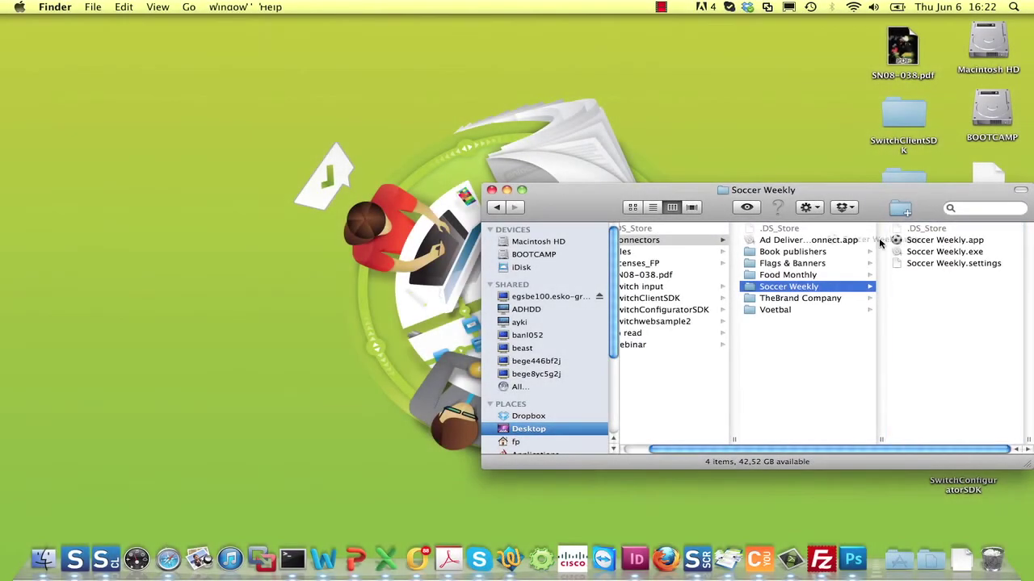
- Move Soccer Weekly.app from the connector folder onto the desktop
{"action": "left_click_drag", "start_coordinate": [888, 240], "coordinate": [89, 97]}
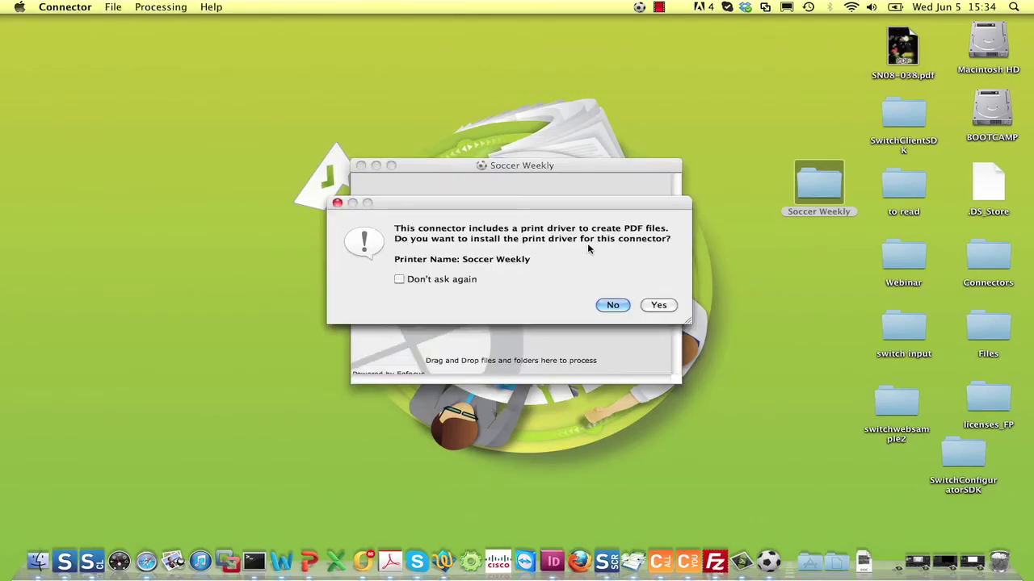
- Install the connector's print driver, authorising it with the administrator password
{"action": "left_click", "coordinate": [659, 306]}
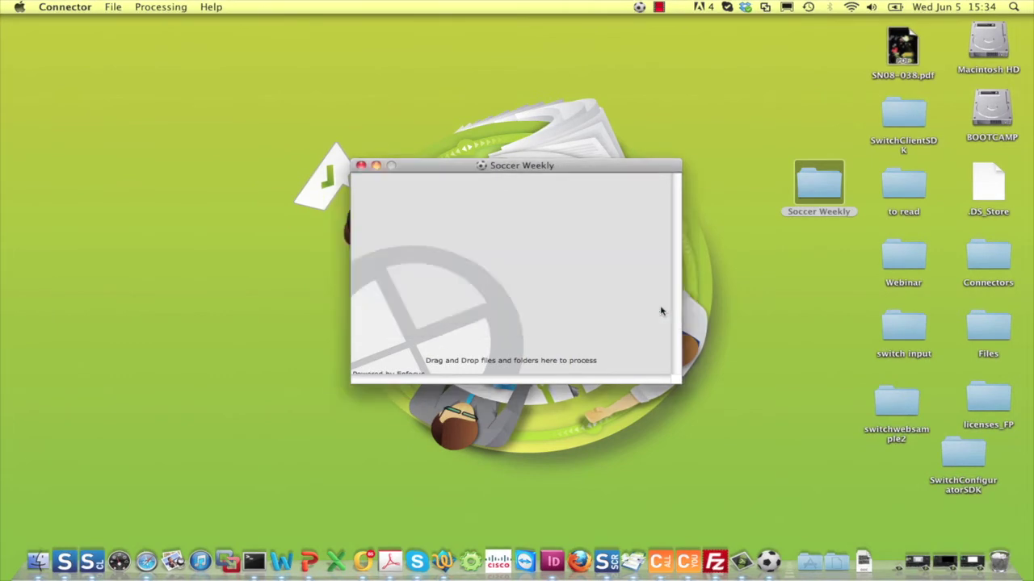
{"action": "type", "text": "••••"}
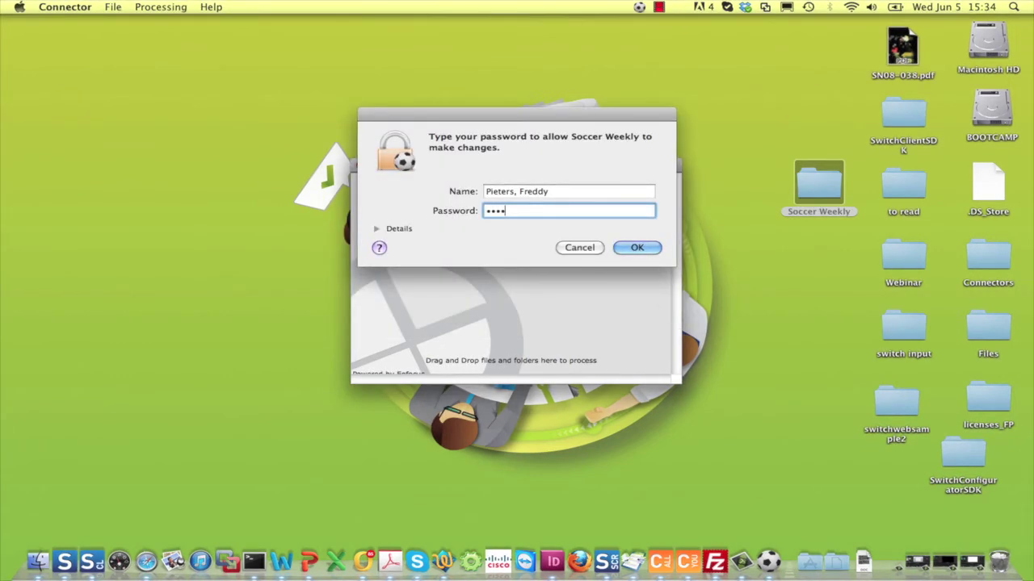
{"action": "key", "text": "BackSpace"}
{"action": "key", "text": "BackSpace"}
{"action": "key", "text": "BackSpace"}
{"action": "key", "text": "BackSpace"}
{"action": "type", "text": "•••••••••"}
{"action": "key", "text": "Return"}
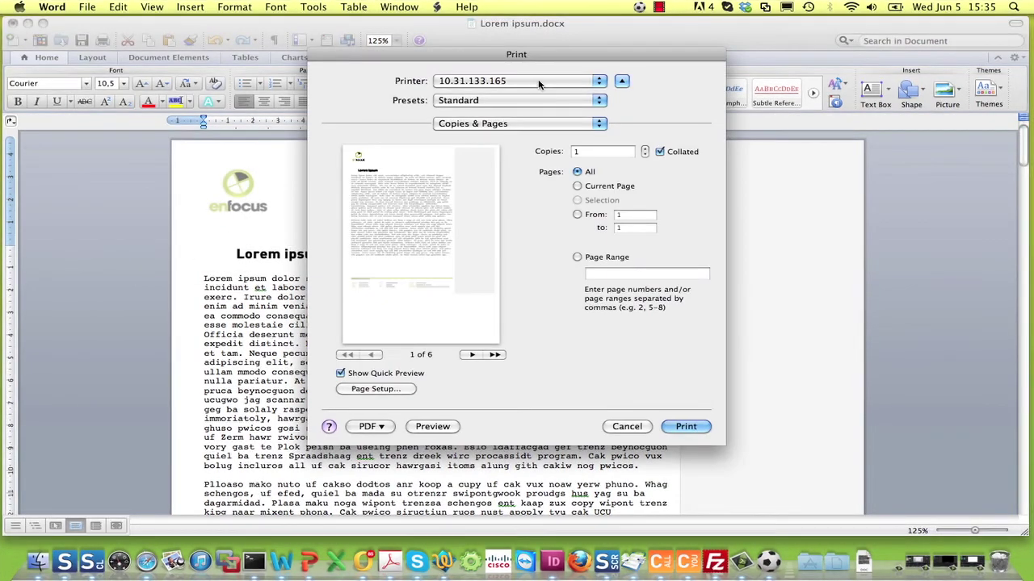
- Choose Soccer Weekly as the printer in Word, then export from InDesign as a Certified PDF
{"action": "left_click", "coordinate": [537, 82]}
{"action": "left_click", "coordinate": [509, 269]}
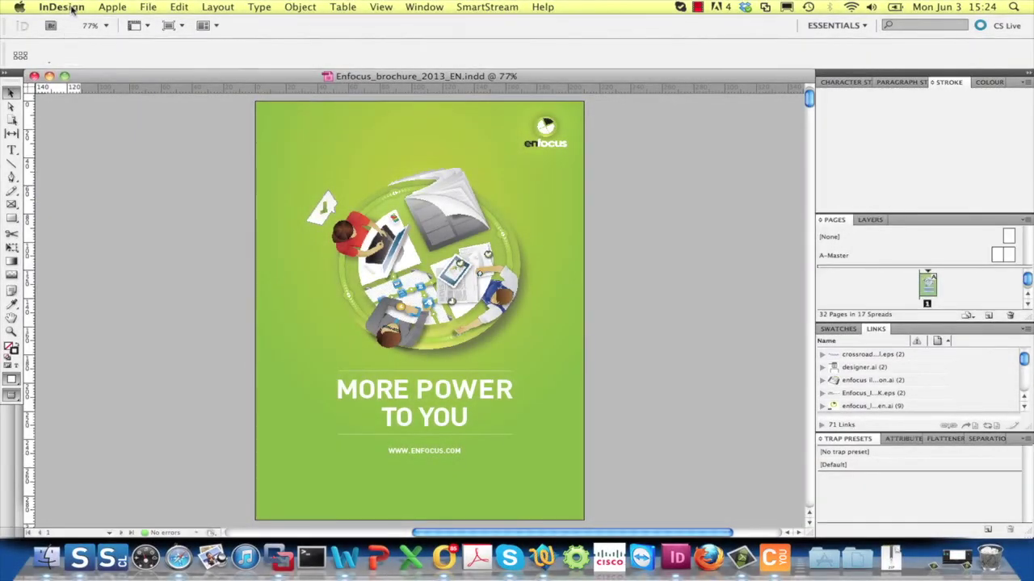
{"action": "left_click", "coordinate": [145, 6]}
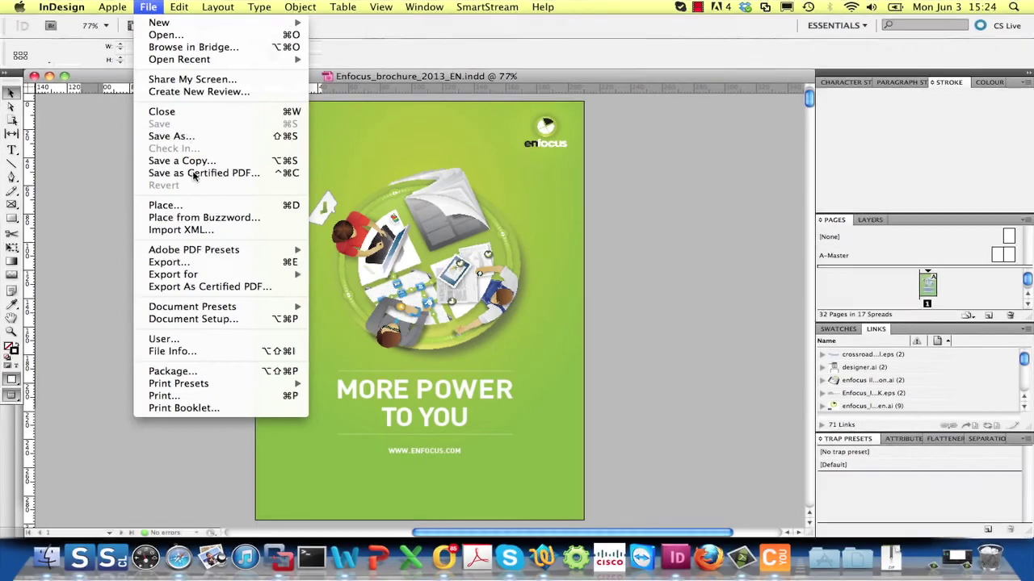
{"action": "left_click", "coordinate": [212, 287]}
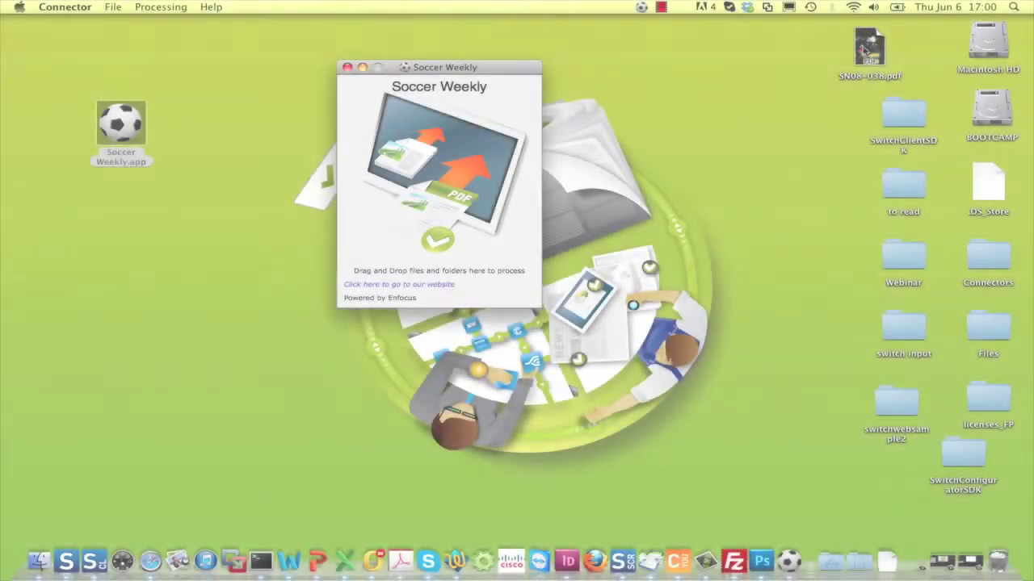
- Process SN08-038.pdf with ISO Coated paper type and send it to the FTP server after preflight
{"action": "left_click_drag", "start_coordinate": [870, 49], "coordinate": [441, 161]}
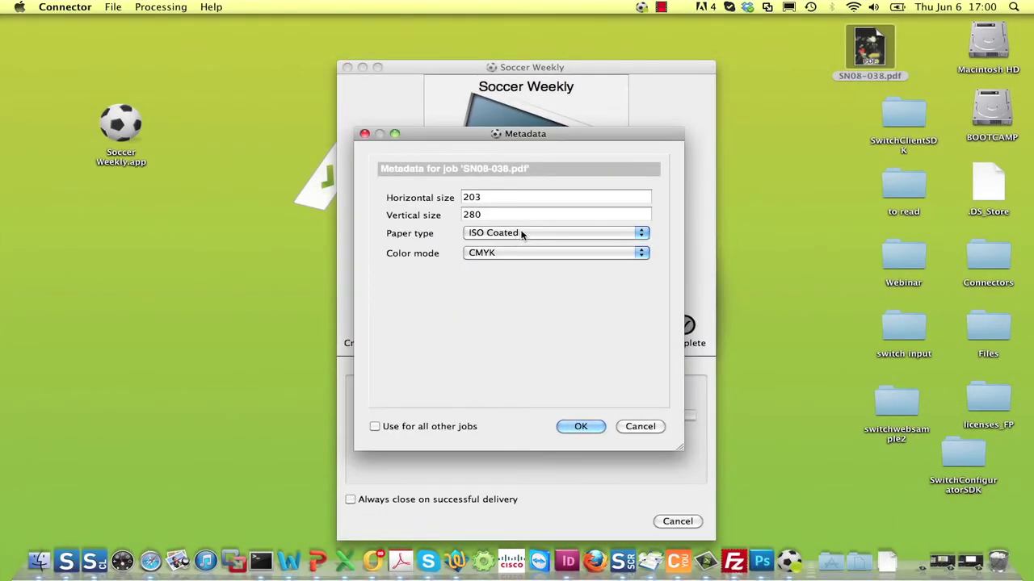
{"action": "left_click", "coordinate": [521, 233]}
{"action": "left_click", "coordinate": [524, 236]}
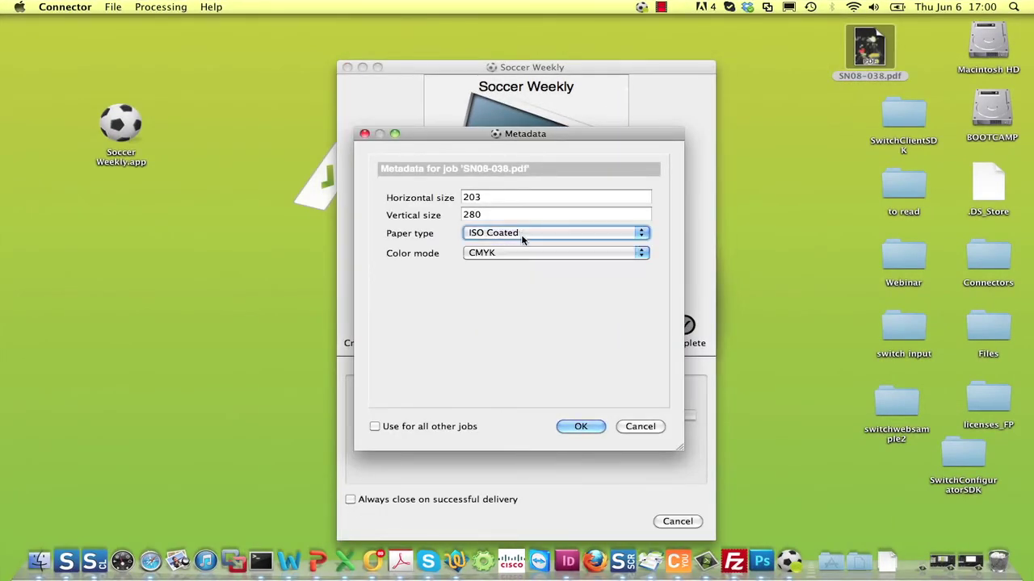
{"action": "left_click", "coordinate": [589, 429]}
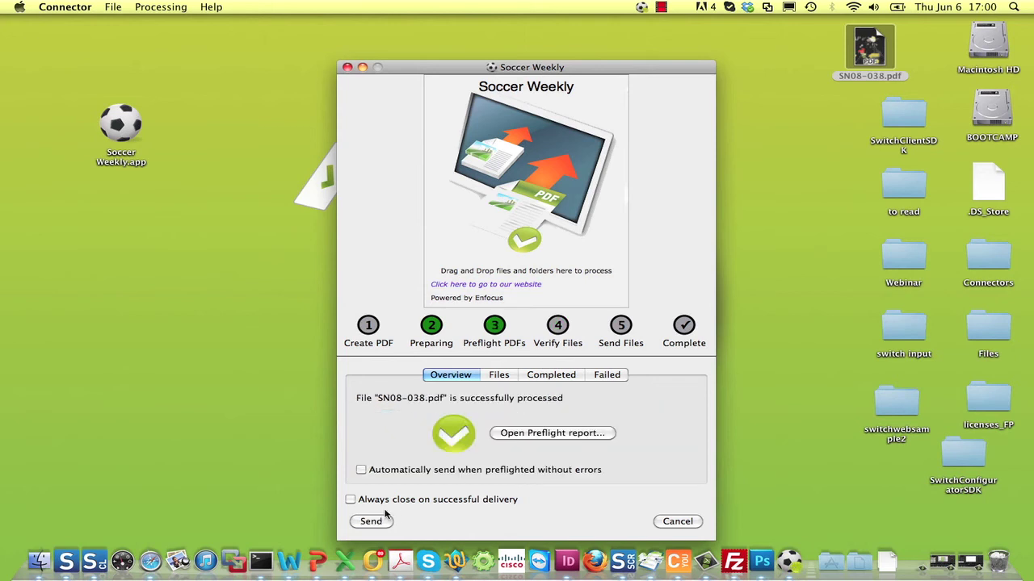
{"action": "left_click", "coordinate": [380, 521]}
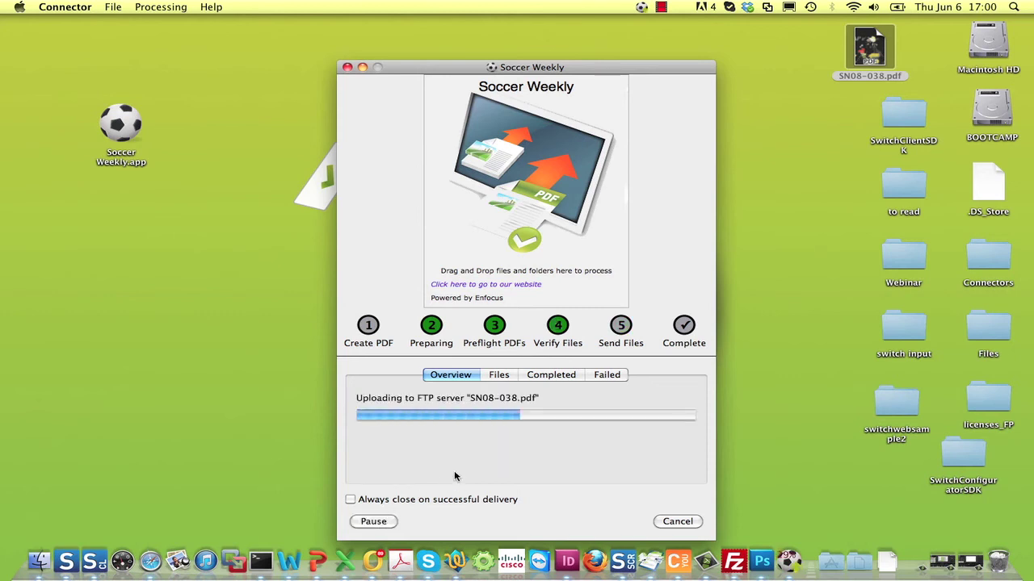